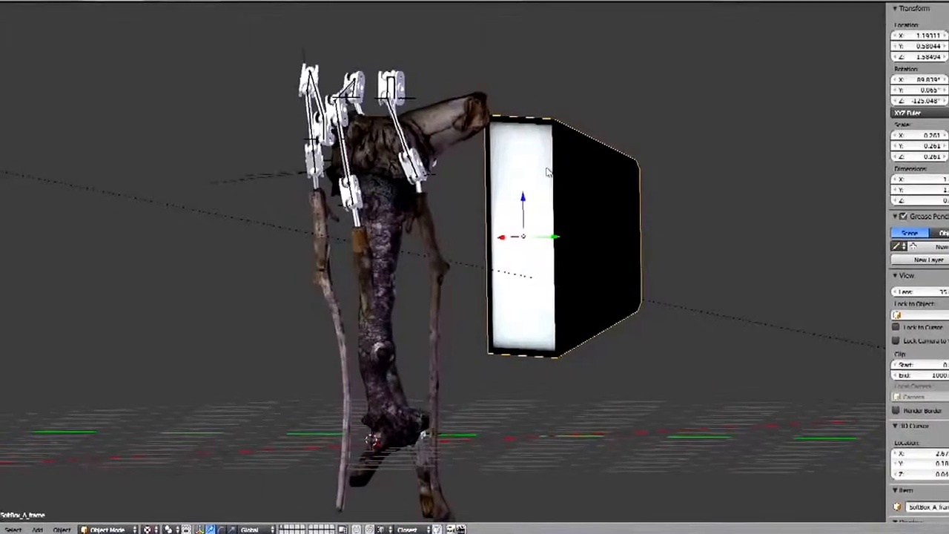
- Examine the softbox light and the jointed stick creature from several angles
scroll(553, 194, up, 3)
middle_drag(553, 218, 690, 221)
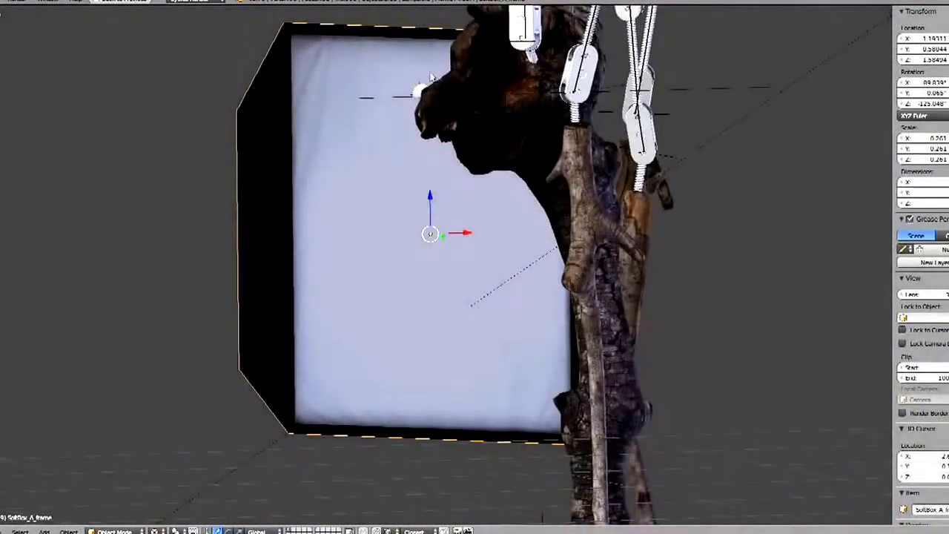
scroll(494, 317, down, 2)
middle_drag(531, 305, 449, 311)
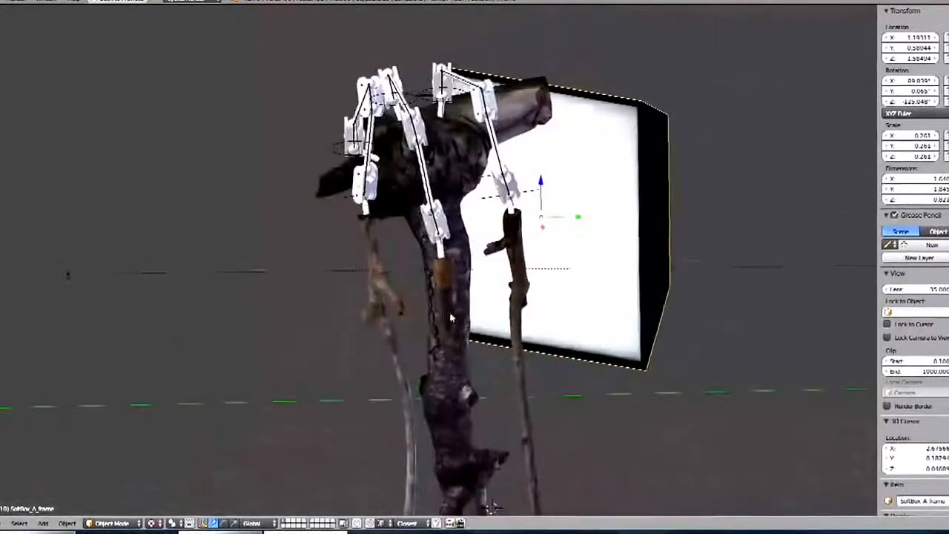
scroll(489, 301, down, 2)
middle_drag(556, 284, 458, 259)
scroll(396, 262, up, 1)
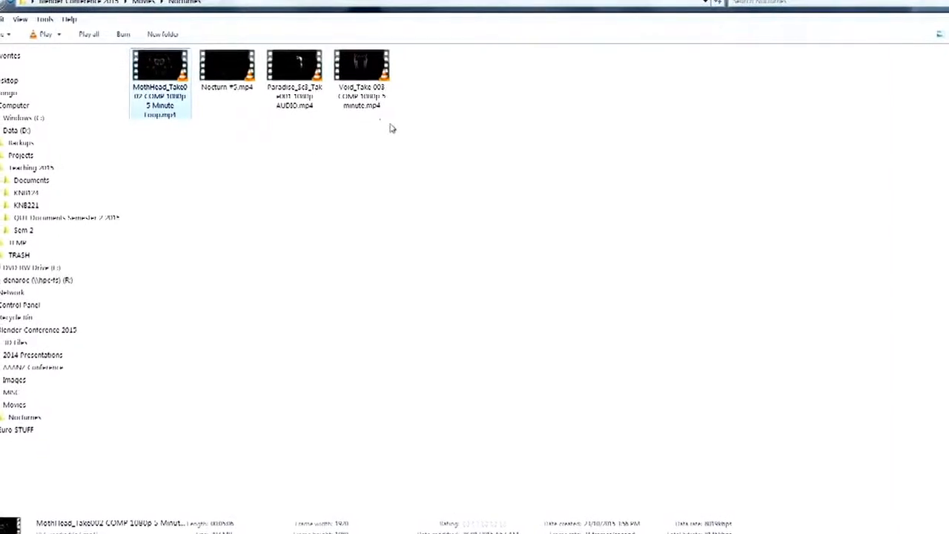
- Play the movie Void_Take 003 COMP 1080p 5 minute.mp4 full screen, pause it and leave full screen
double_click(356, 74)
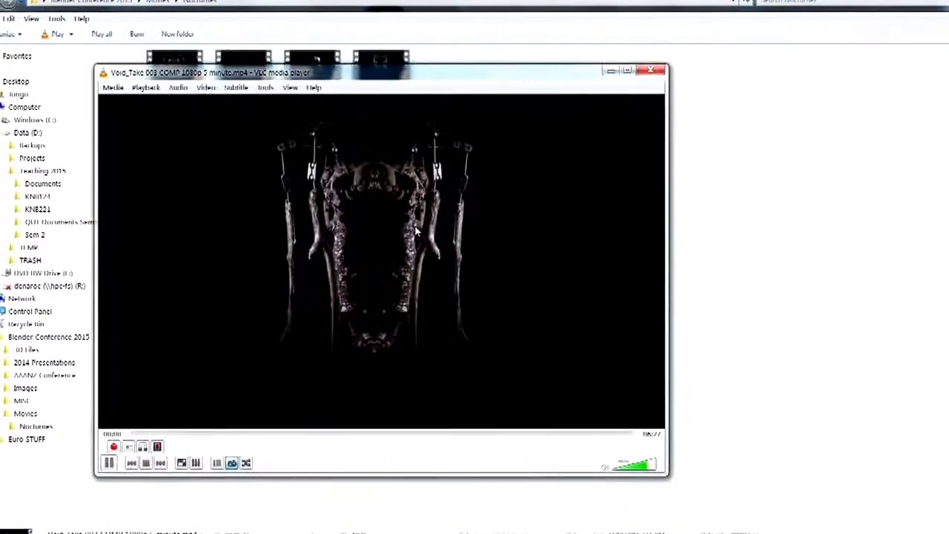
double_click(415, 232)
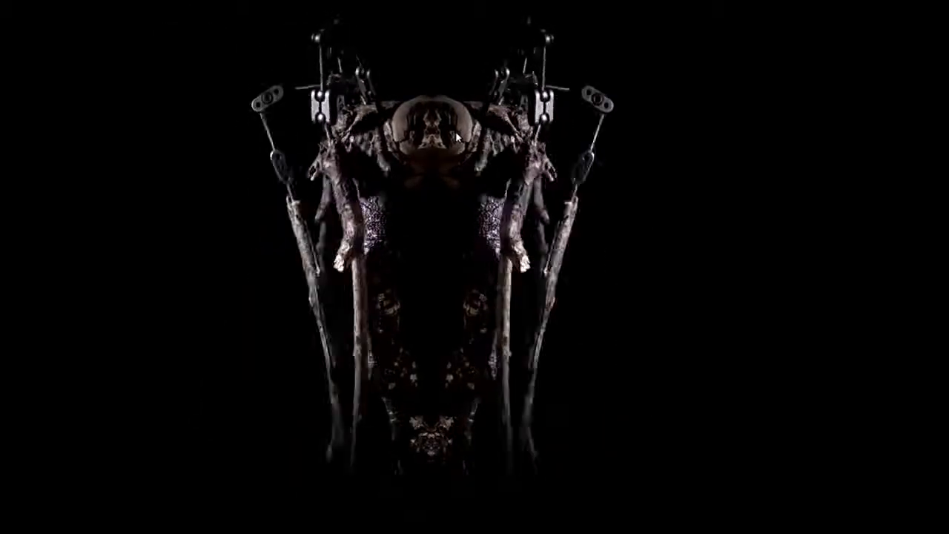
key(space)
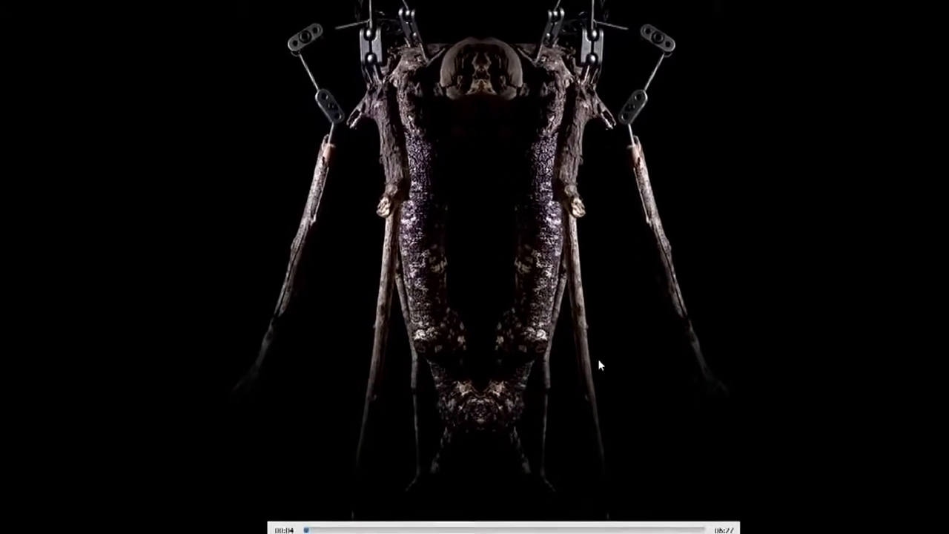
double_click(577, 356)
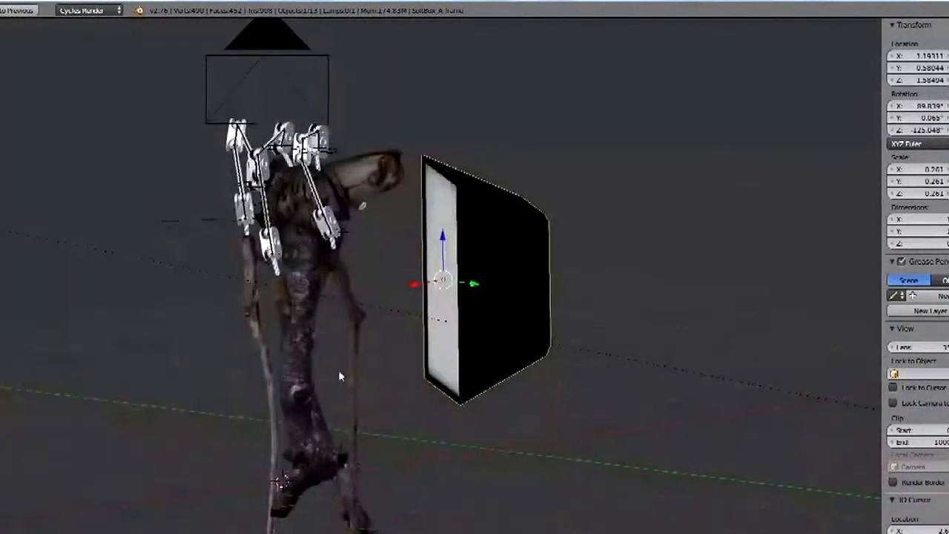
- Inspect the creature's mesh in wireframe shading and return the viewport to textured shading
mouse_move(375, 307)
middle_down()
mouse_move(386, 290)
mouse_move(335, 306)
middle_up()
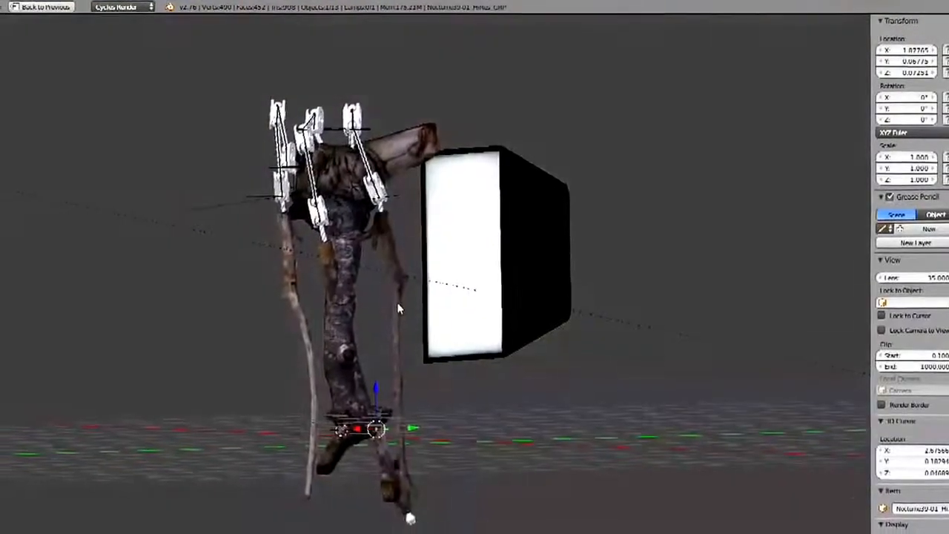
scroll(405, 310, up, 3)
key(z)
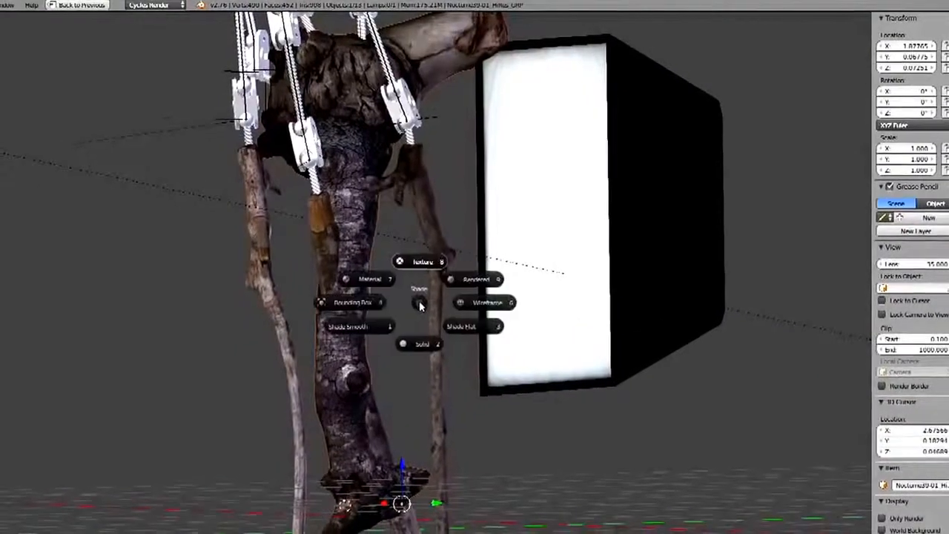
key(Escape)
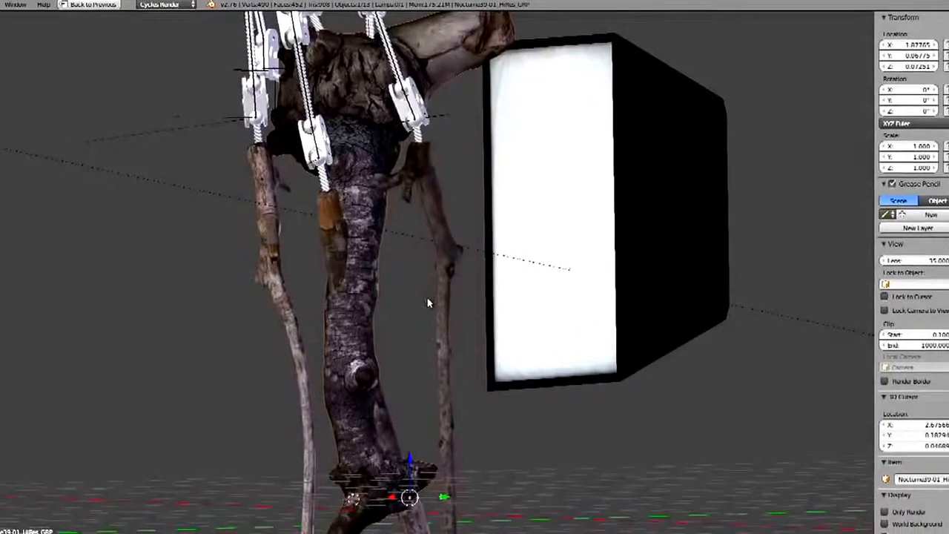
key(z)
click(486, 303)
mouse_move(386, 296)
middle_down()
mouse_move(424, 259)
mouse_move(364, 256)
mouse_move(367, 310)
mouse_move(406, 311)
mouse_move(306, 311)
mouse_move(405, 271)
middle_up()
scroll(367, 310, up, 4)
scroll(358, 294, down, 7)
key(alt+z)
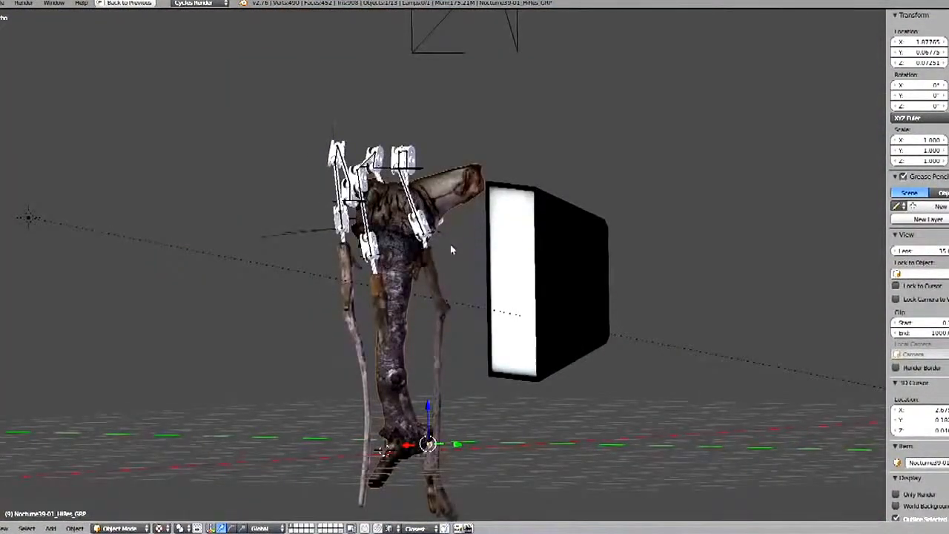
- Try moving the Stick21-01 limb away from the trunk and shifting the head to test the rig
shift+middle_drag(450, 245, 534, 215)
scroll(432, 271, up, 4)
right_drag(387, 382, 251, 267)
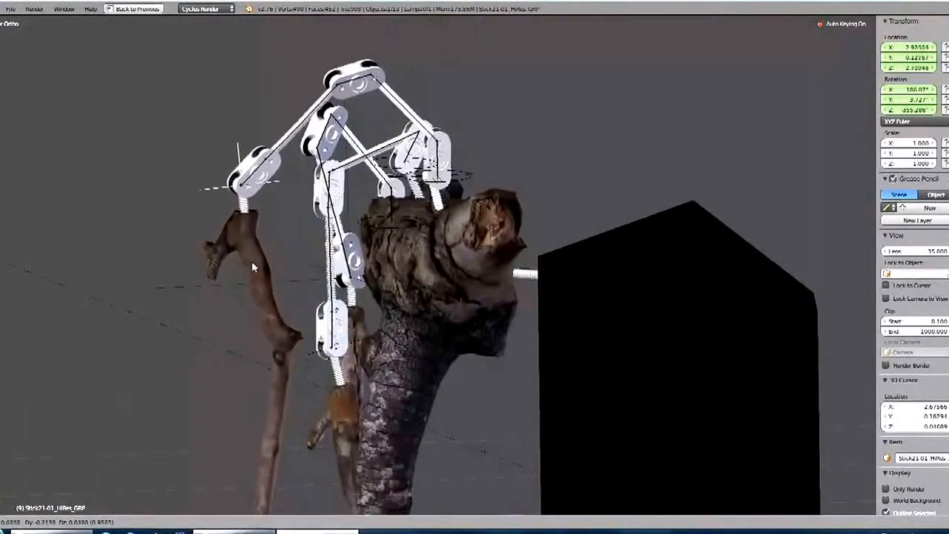
key(Escape)
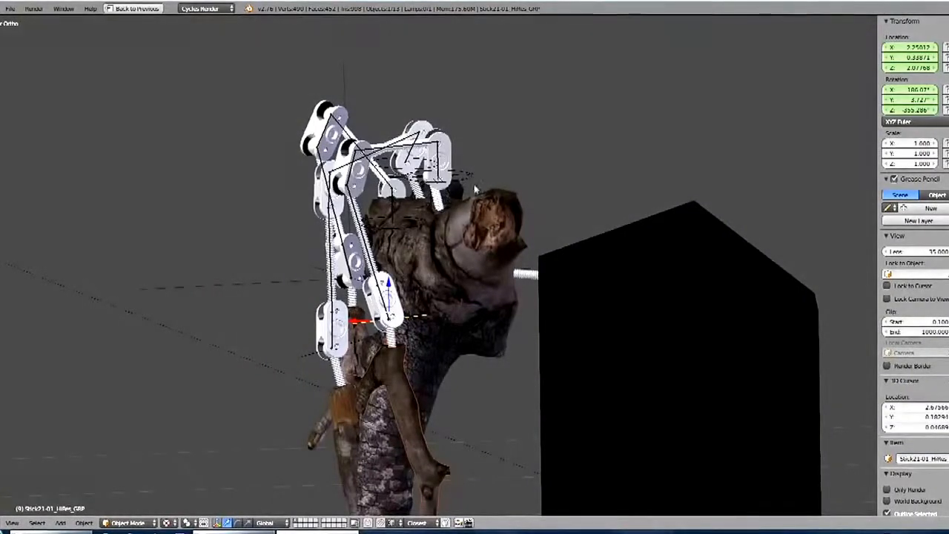
middle_drag(483, 162, 499, 228)
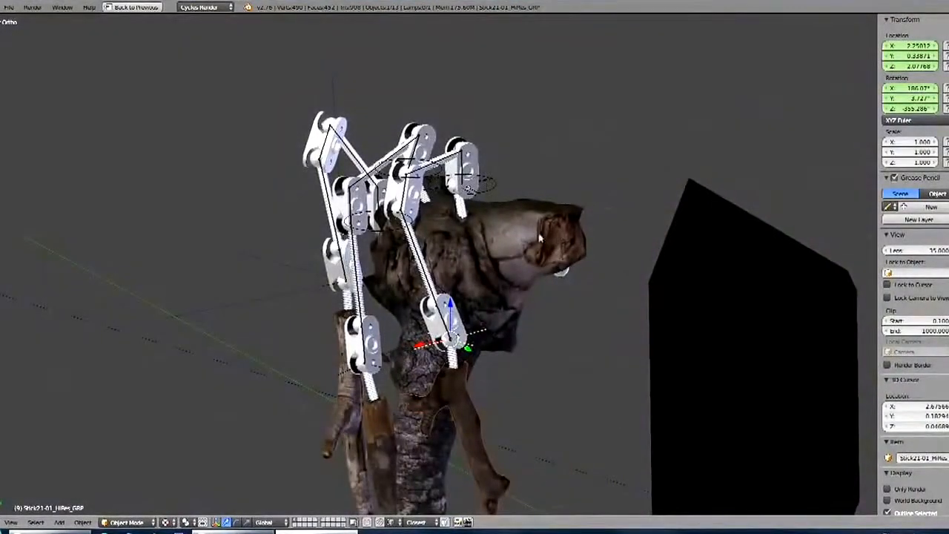
mouse_move(549, 243)
right_down()
mouse_move(616, 218)
mouse_move(630, 297)
mouse_move(614, 264)
mouse_move(564, 248)
right_up()
key(Escape)
- Move the Nocturne39-01 trunk away from the sticks and reposition the loose sticks closer to it
scroll(559, 255, down, 2)
middle_drag(548, 275, 540, 226)
scroll(497, 273, down, 3)
right_drag(453, 178, 625, 367)
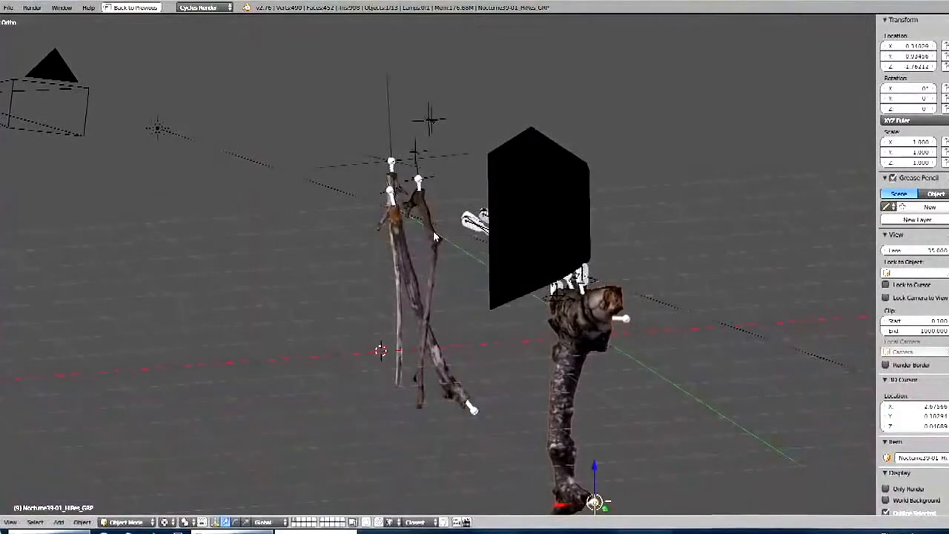
right_drag(450, 240, 575, 362)
middle_drag(364, 257, 422, 279)
right_drag(415, 274, 494, 276)
middle_drag(494, 275, 447, 230)
right_drag(436, 273, 505, 334)
middle_drag(490, 267, 530, 280)
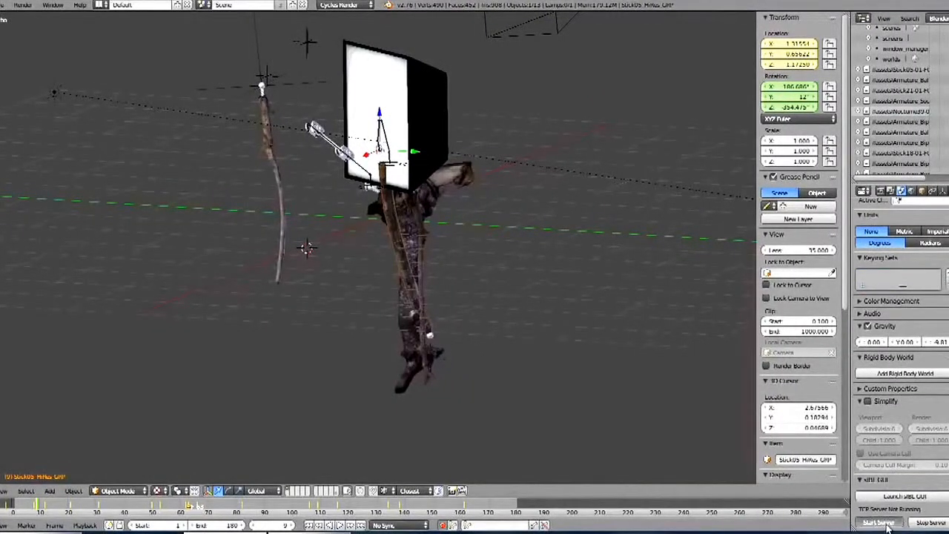
- Start the TCP server for sIBL and browse the environment library in sIBL GUI 4
click(879, 523)
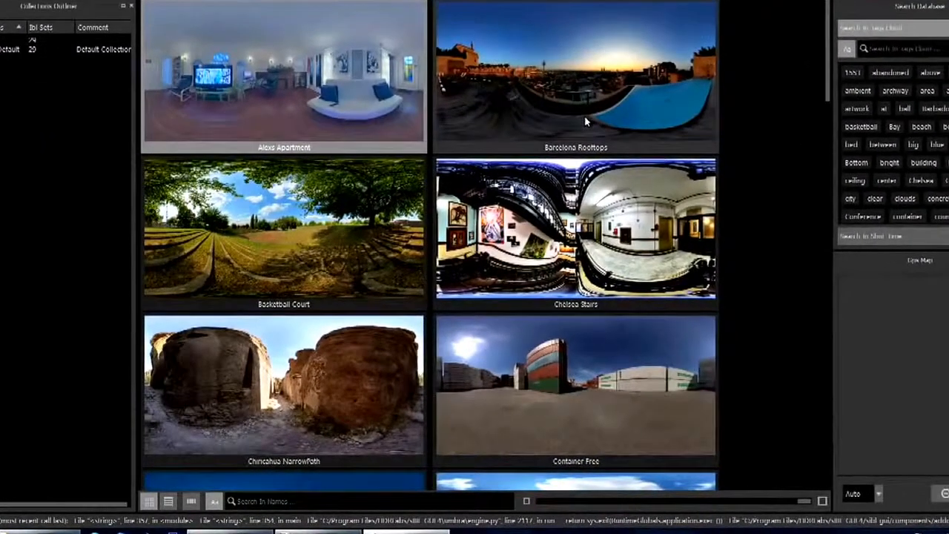
scroll(585, 121, down, 10)
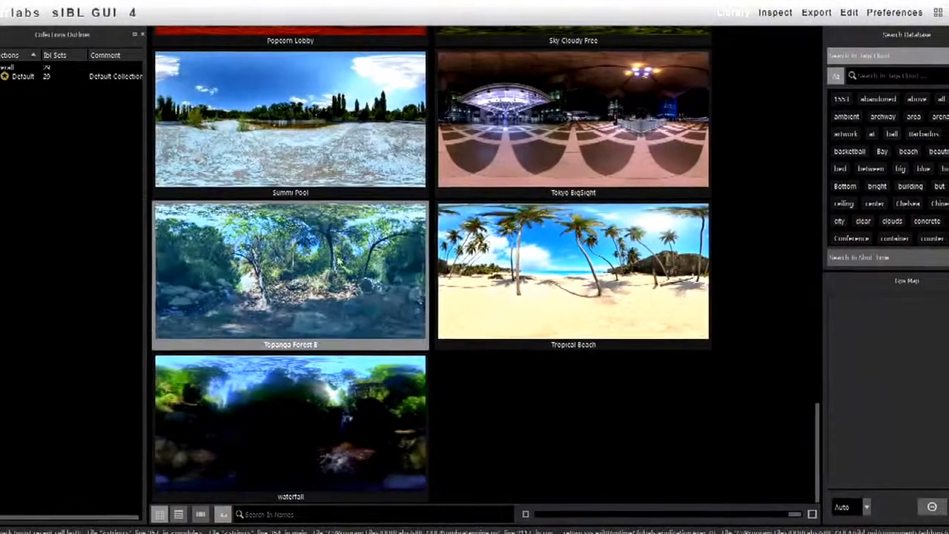
right_click(339, 260)
click(779, 183)
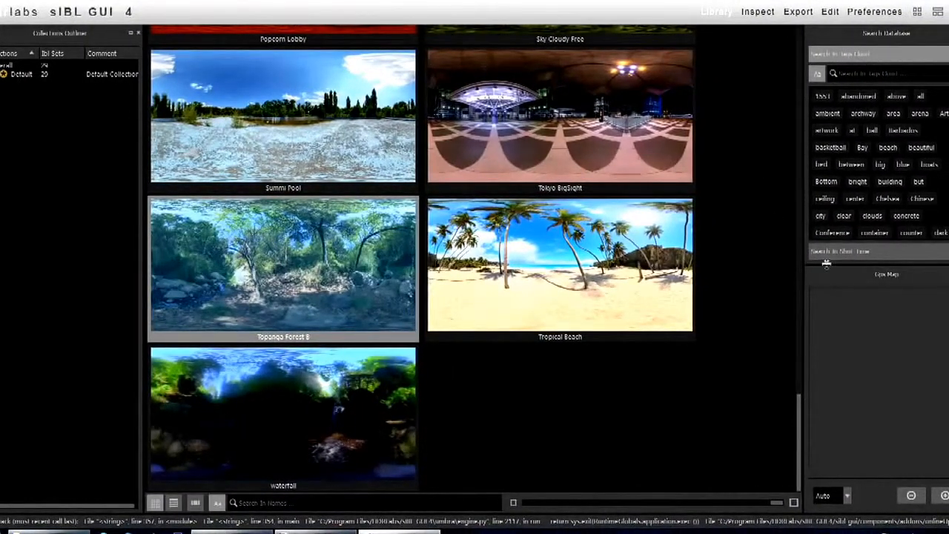
click(800, 121)
click(799, 120)
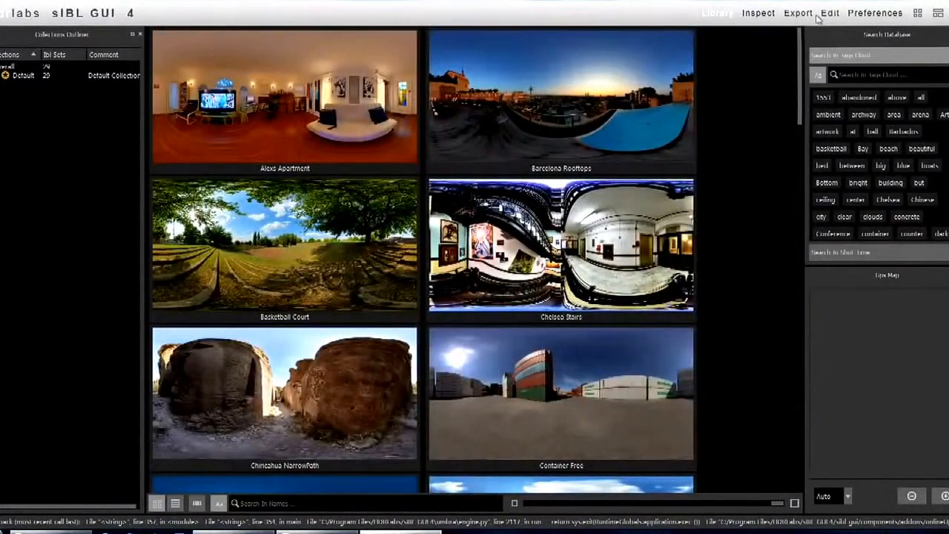
- Export the Barcelona Rooftops environment to Blender with the Cycles Standard template
click(801, 14)
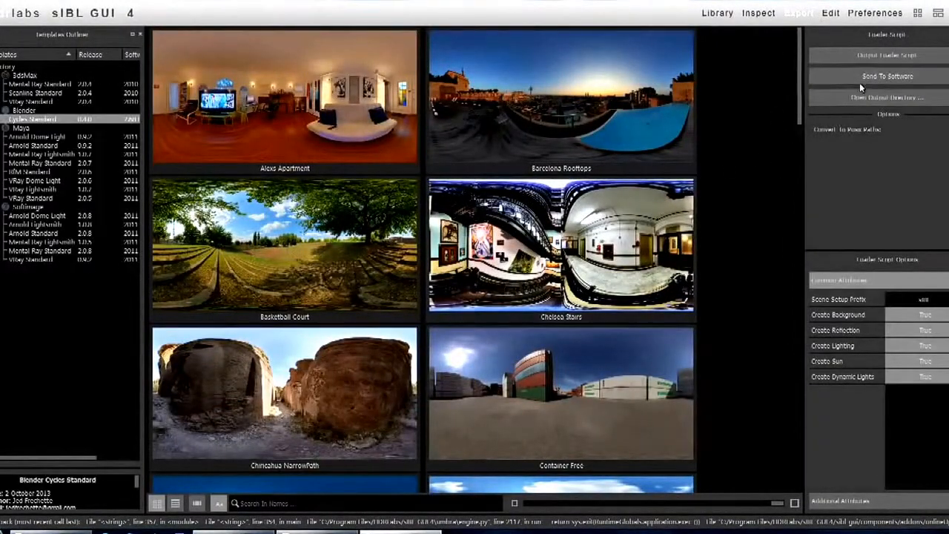
click(562, 112)
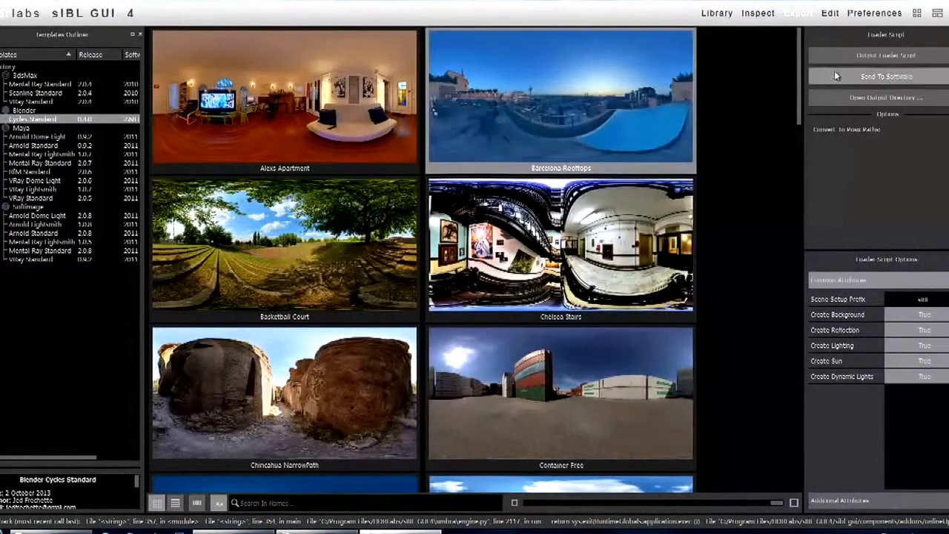
click(831, 78)
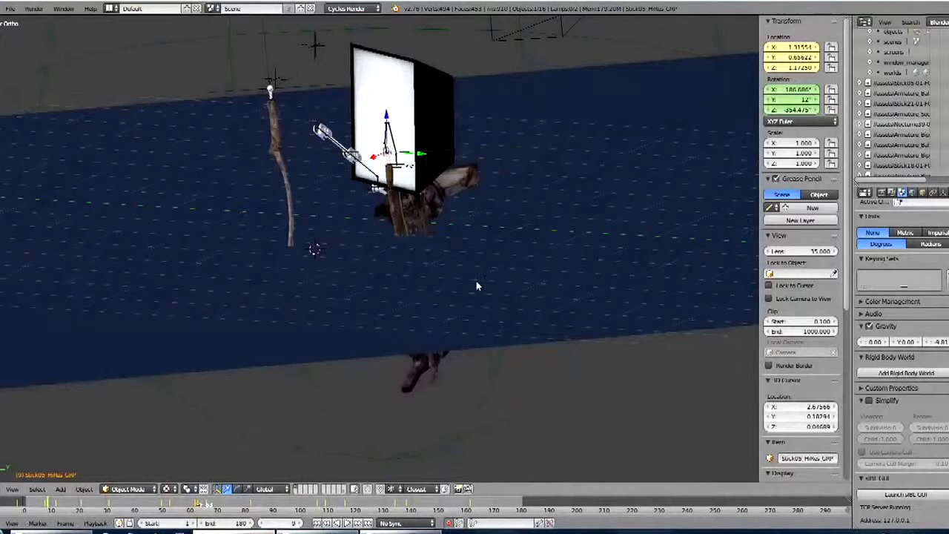
- Switch the viewport to rendered shading and view the Barcelona Rooftops environment from several directions
scroll(477, 286, down, 3)
middle_drag(477, 286, 527, 345)
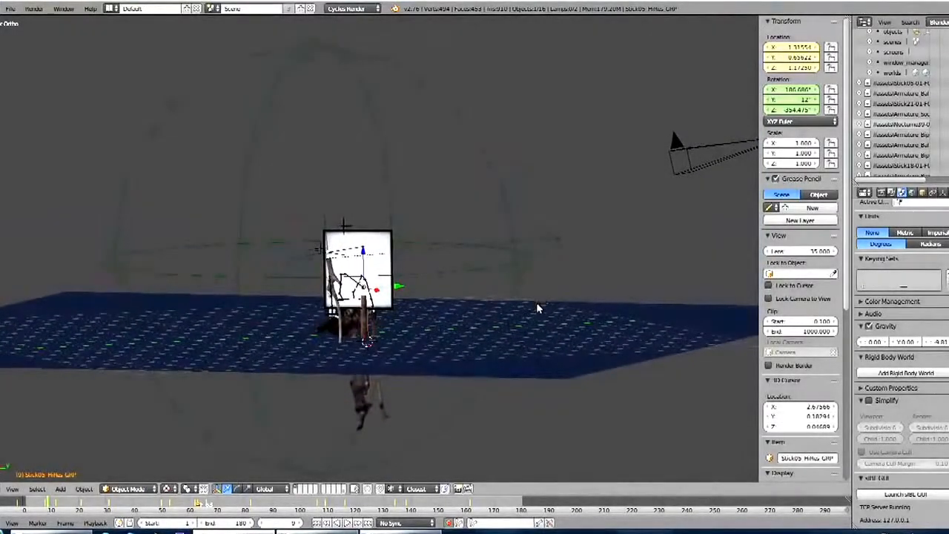
key(shift+z)
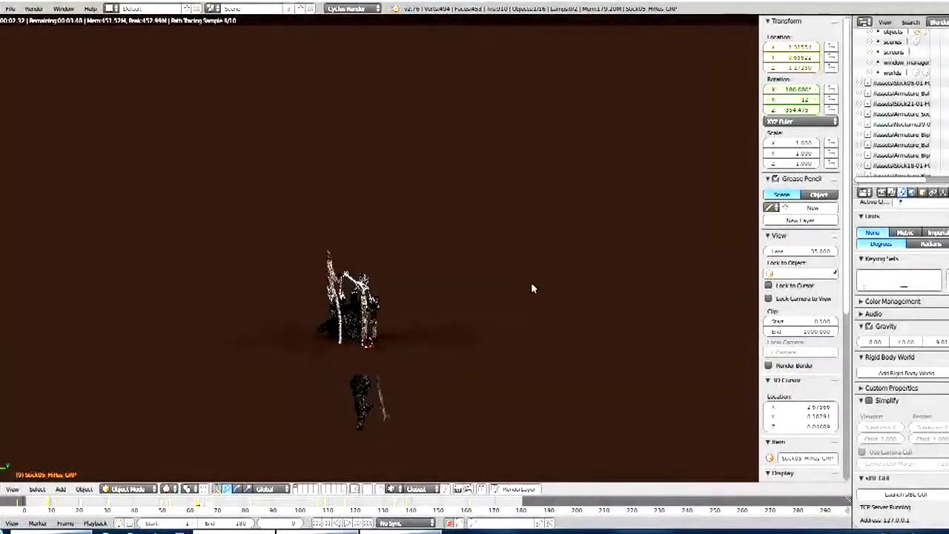
middle_drag(531, 283, 349, 265)
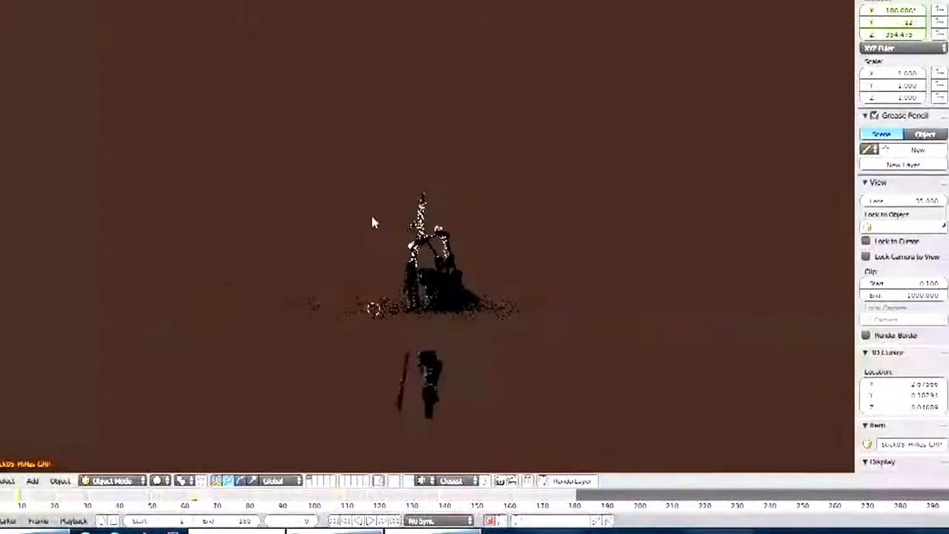
middle_drag(373, 223, 831, 245)
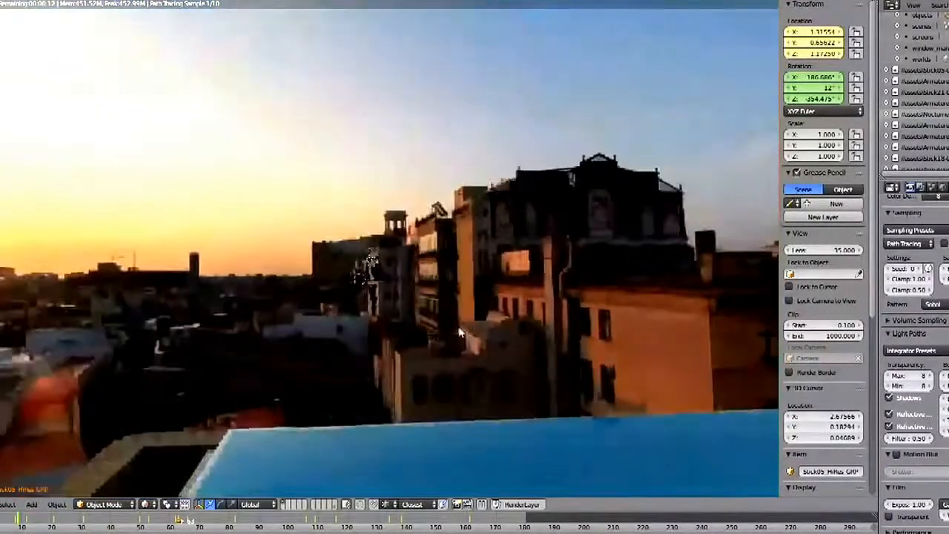
middle_drag(458, 328, 434, 335)
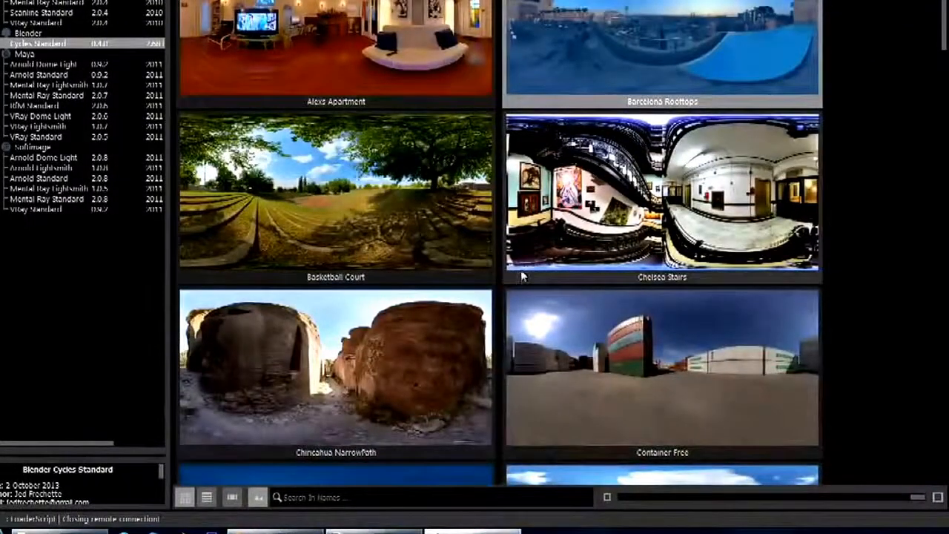
- Send the Tropical Beach environment from sIBL GUI to Blender and look around it in the rendered viewport
scroll(522, 277, down, 10)
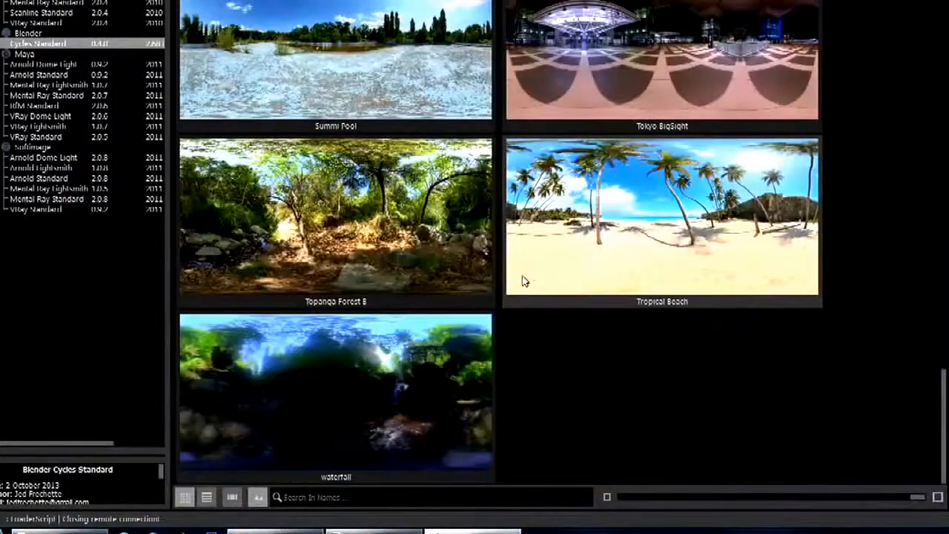
click(557, 255)
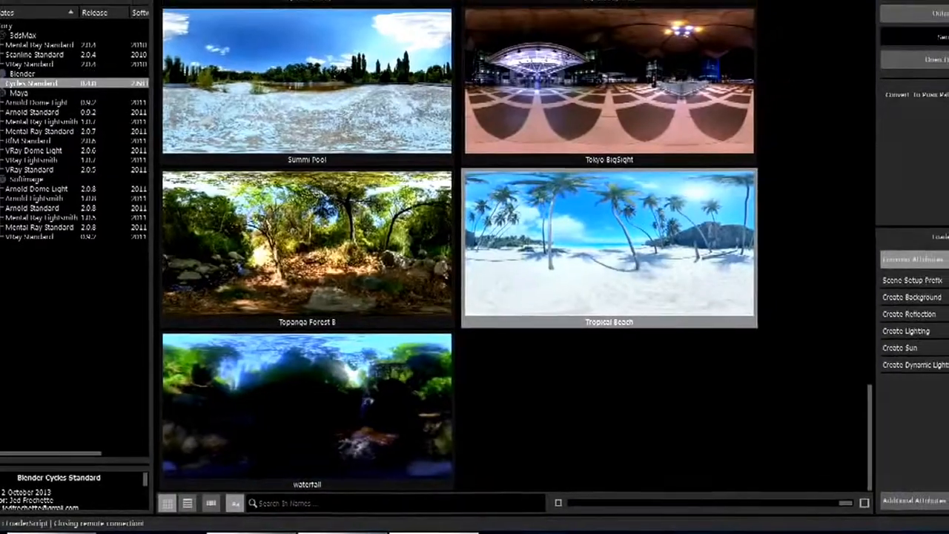
double_click(558, 255)
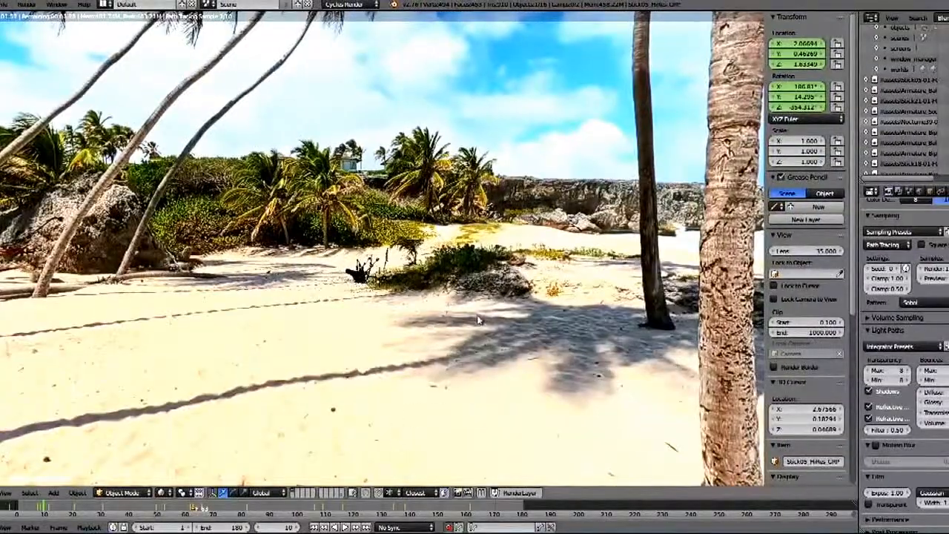
middle_drag(499, 343, 383, 345)
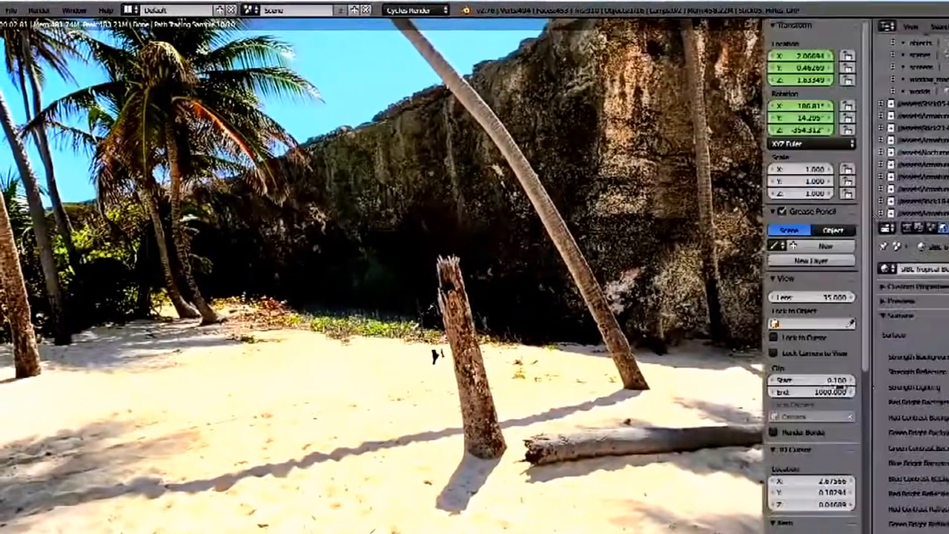
scroll(875, 287, down, 4)
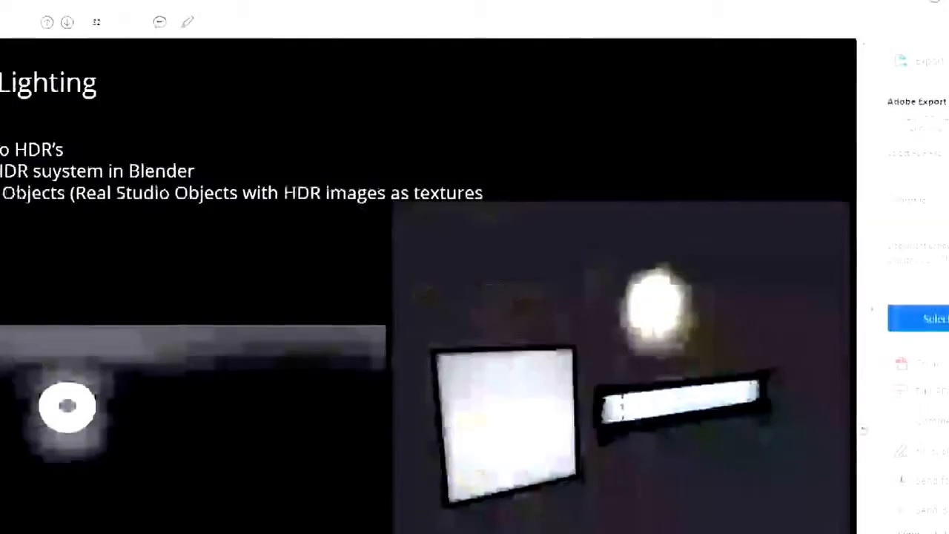
- Page through the presentation PDF from the Lighting slide to the slide on DOF in After Effects
scroll(356, 428, down, 2)
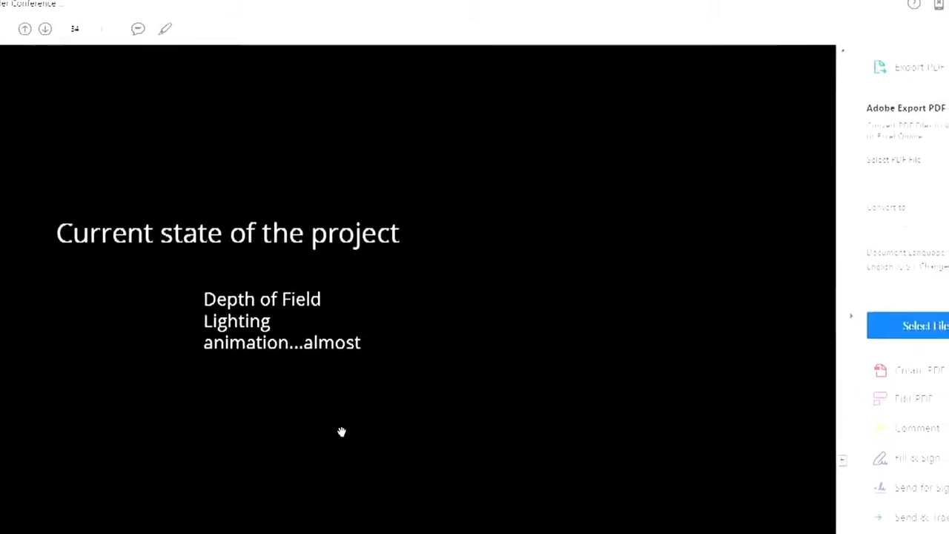
scroll(329, 437, down, 2)
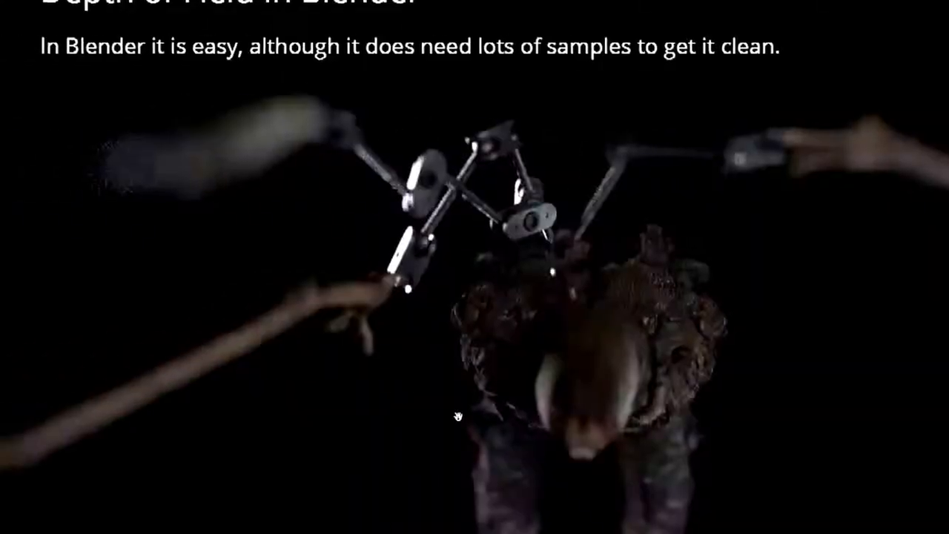
scroll(465, 416, down, 1)
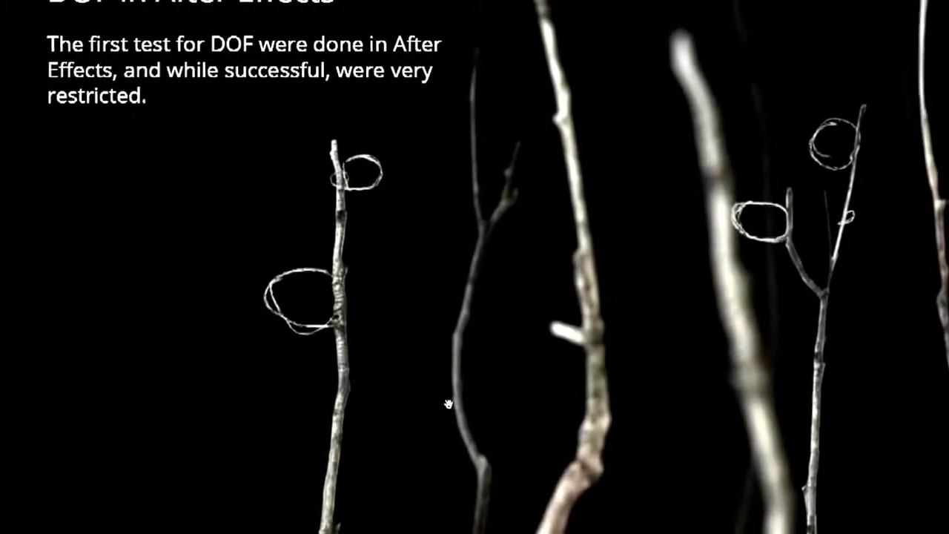